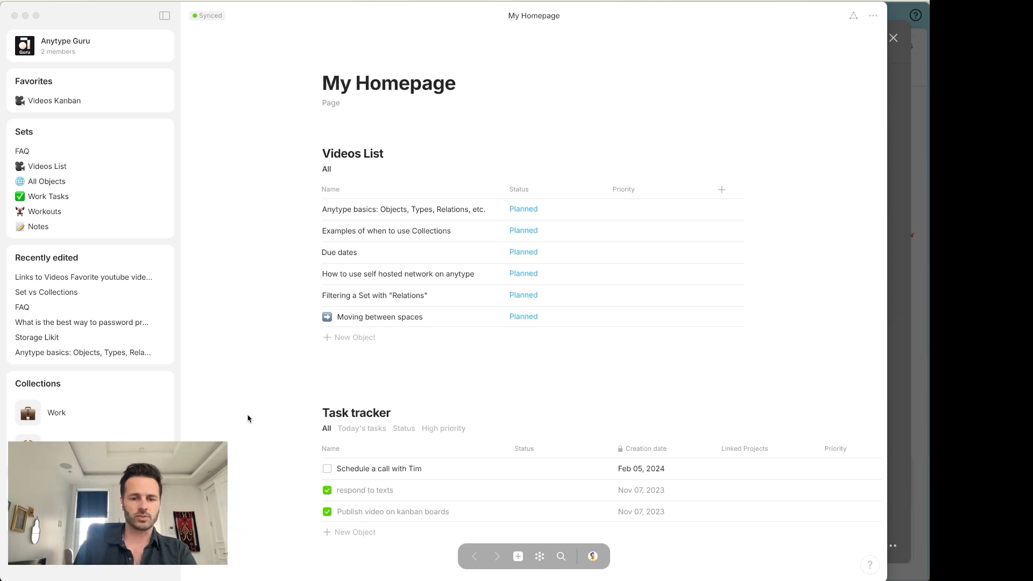
# Create a new object, change its type to Page and title it "this is where i'm dropping files"
pyautogui.click(258, 311)
pyautogui.press('super+n')
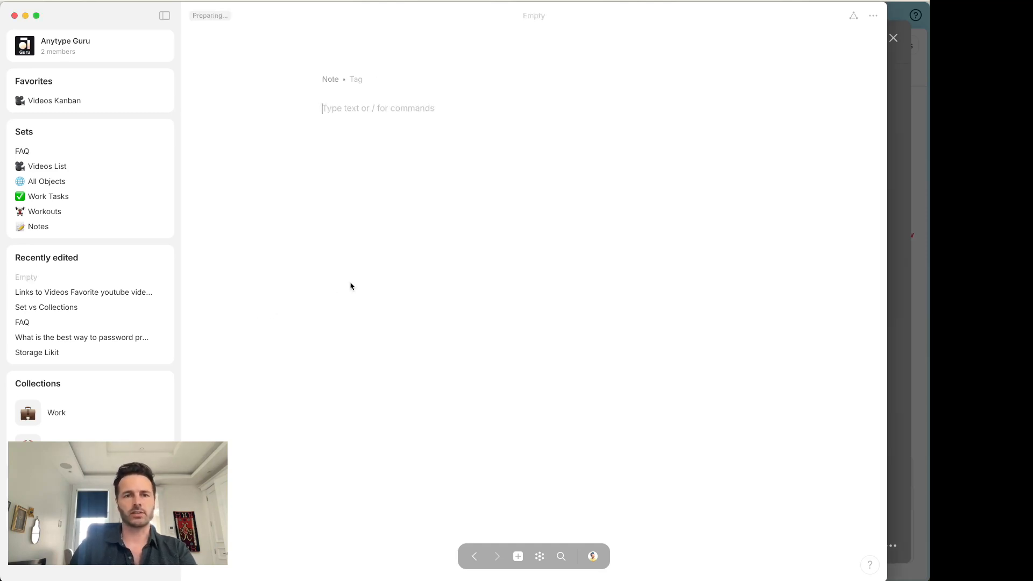
pyautogui.click(333, 81)
pyautogui.moveTo(360, 125)
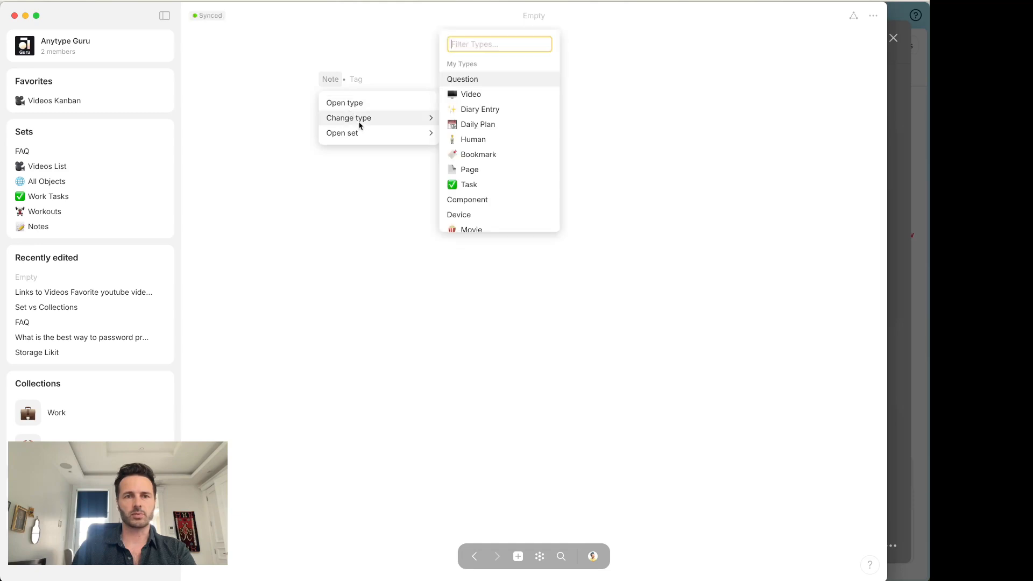
pyautogui.click(479, 170)
pyautogui.write("this is where i'm dropping files")
pyautogui.press('Return')
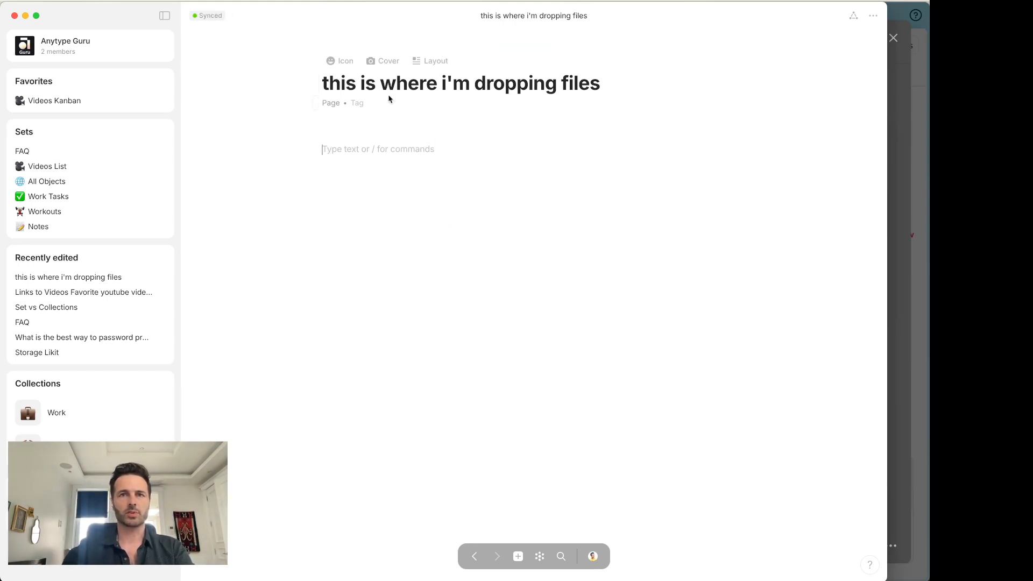
# Switch to Finder and add THIS IS A PDF FILE.pdf to the body of the page
pyautogui.hotkey('alt', 'space')
pyautogui.write('finder')
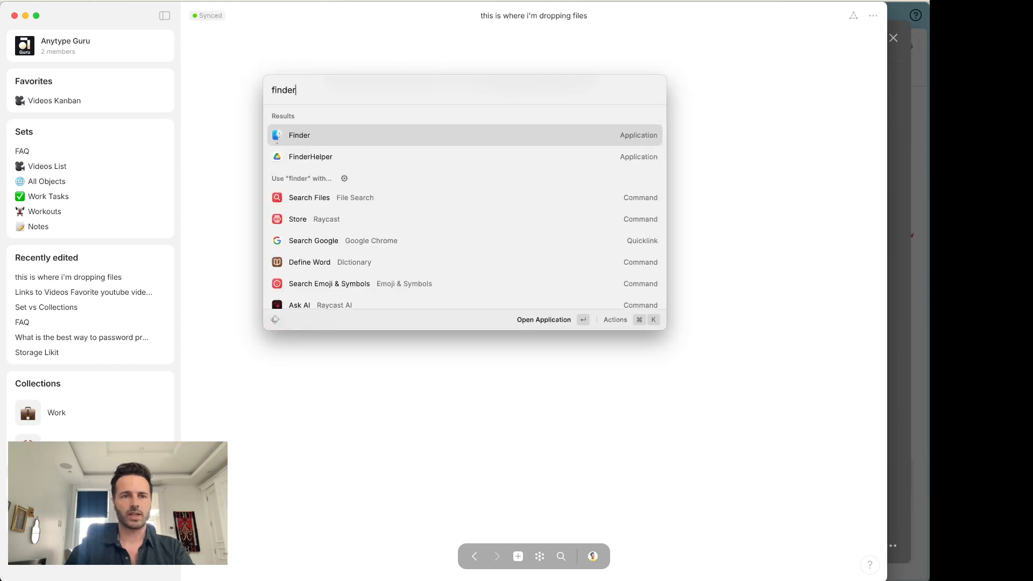
pyautogui.press('Return')
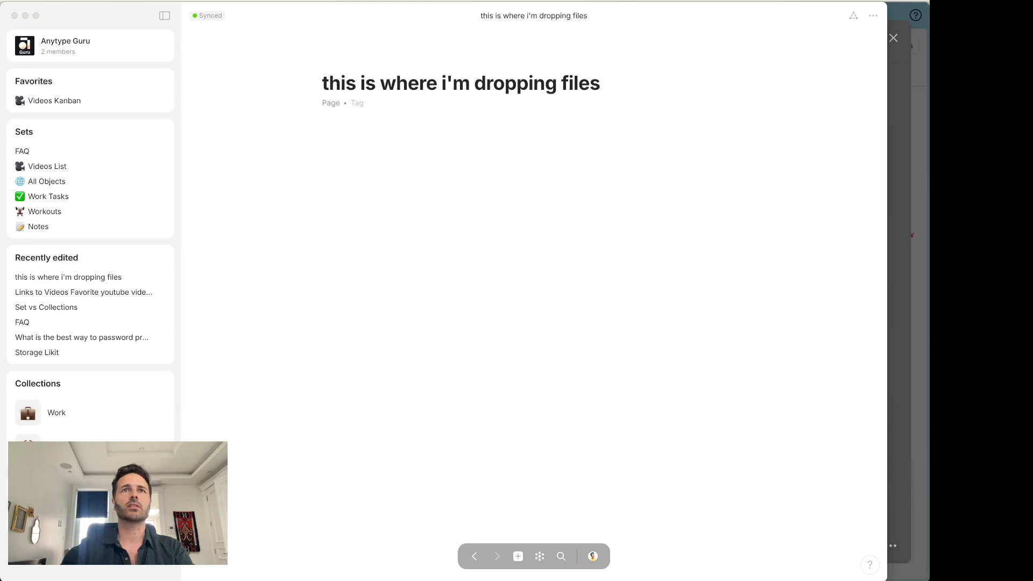
pyautogui.moveTo(909, 237); pyautogui.dragTo(434, 327)
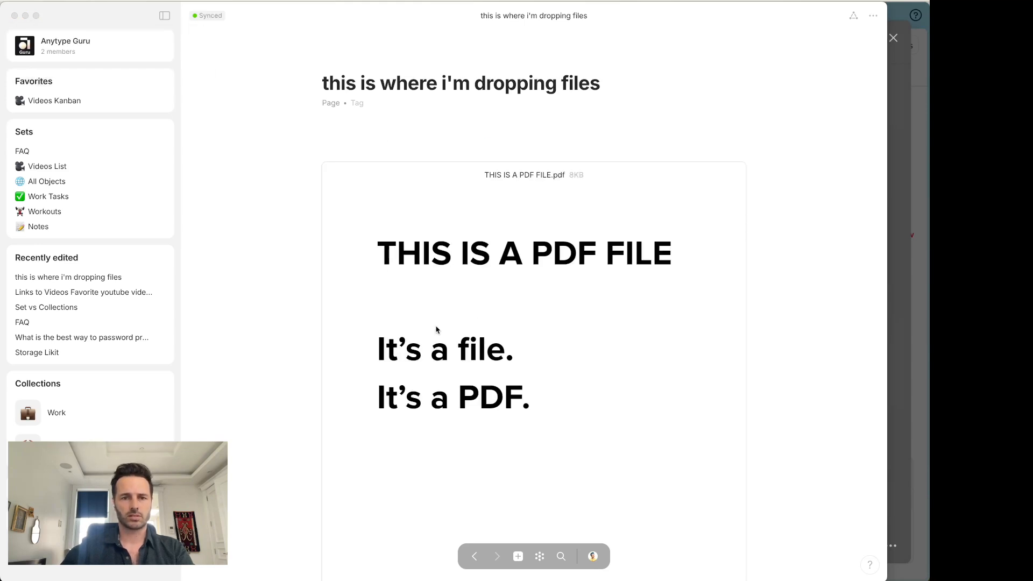
pyautogui.scroll(-3, 454, 272)
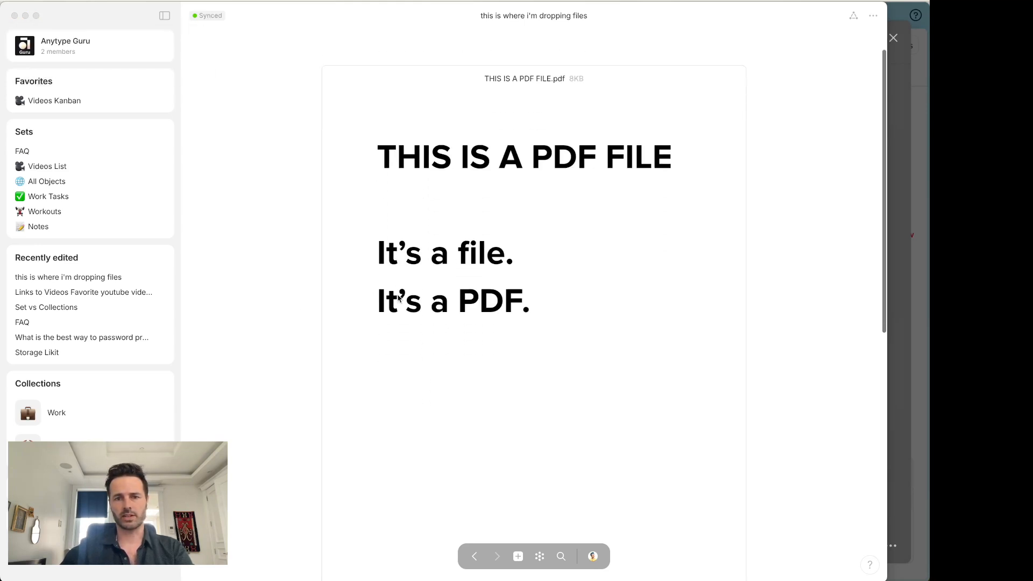
pyautogui.scroll(-2, 485, 195)
pyautogui.scroll(5, 530, 196)
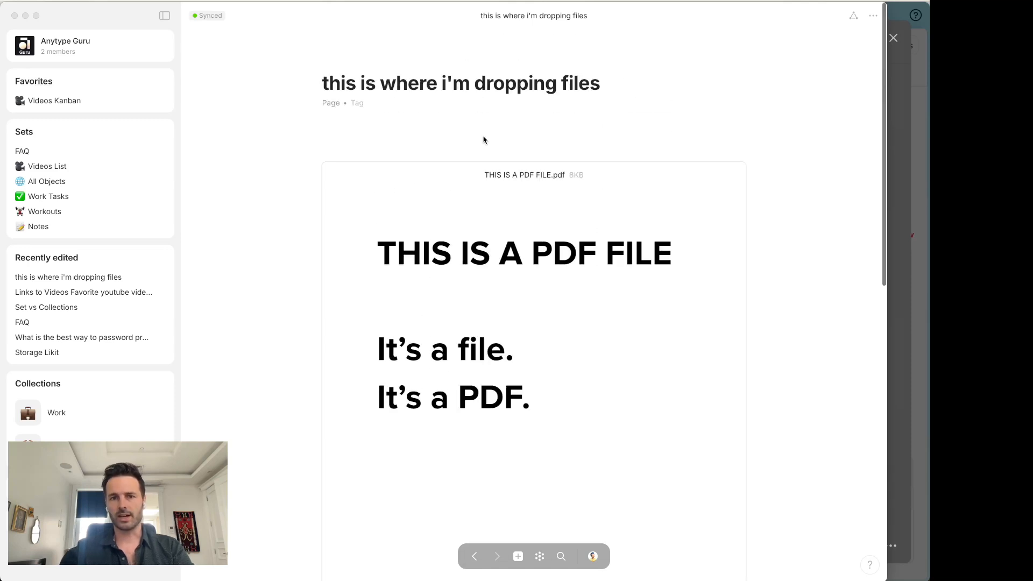
# View the embedded PDF as its own object and return to the page
pyautogui.click(653, 279)
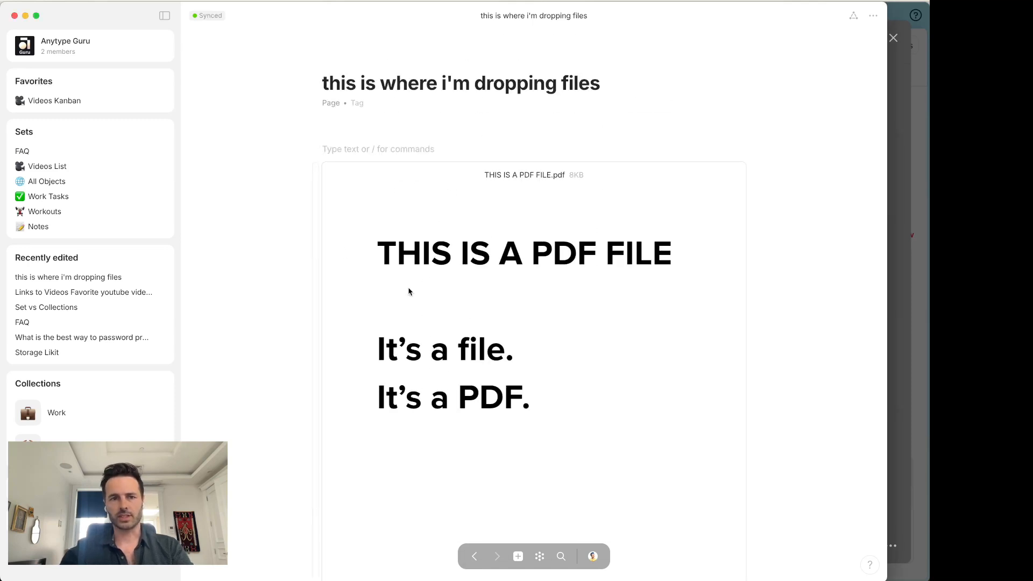
pyautogui.click(364, 214)
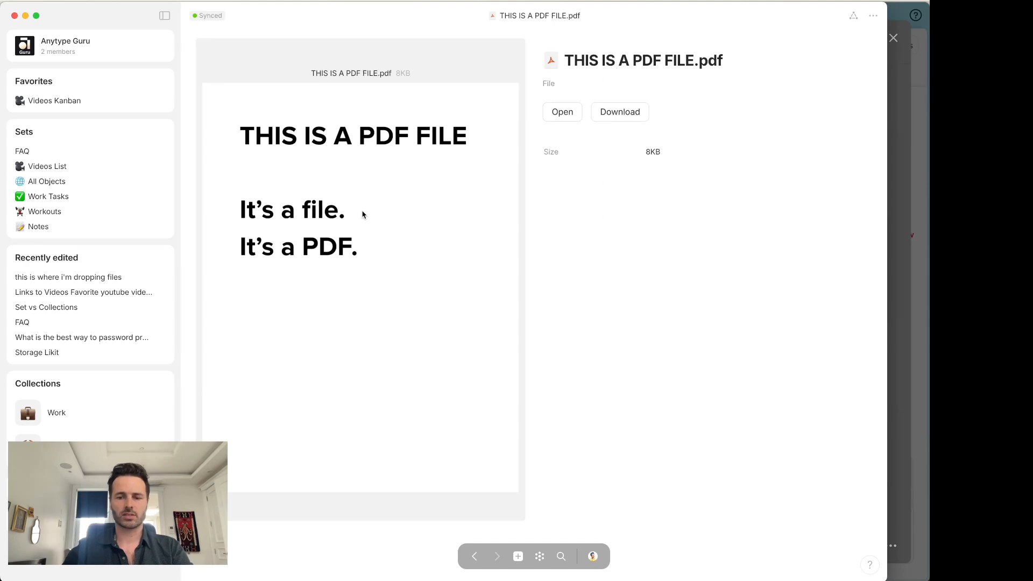
pyautogui.press('super+bracketleft')
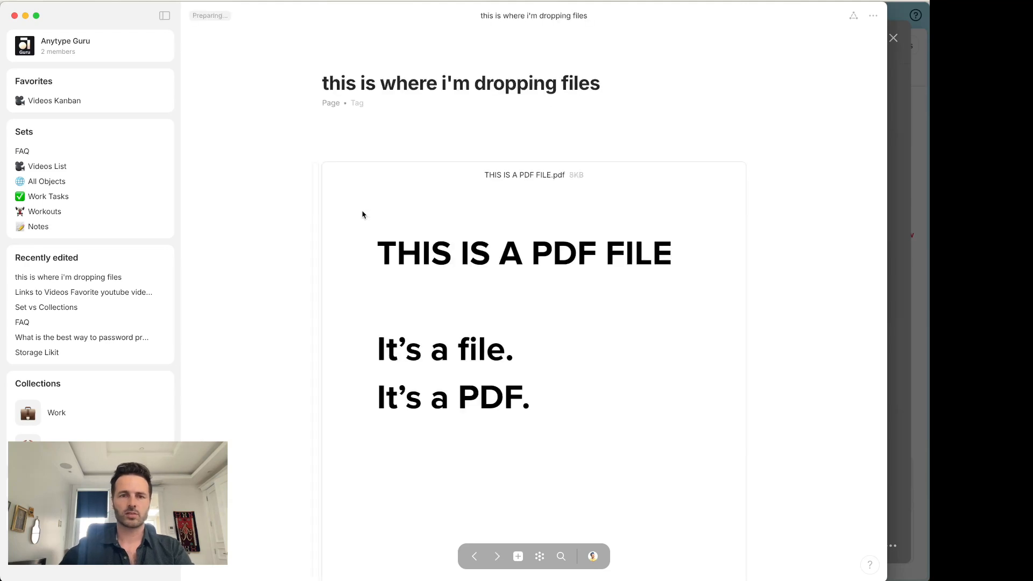
# Rename the page to "Page Object"
pyautogui.tripleClick(367, 82)
pyautogui.write('Page Object')
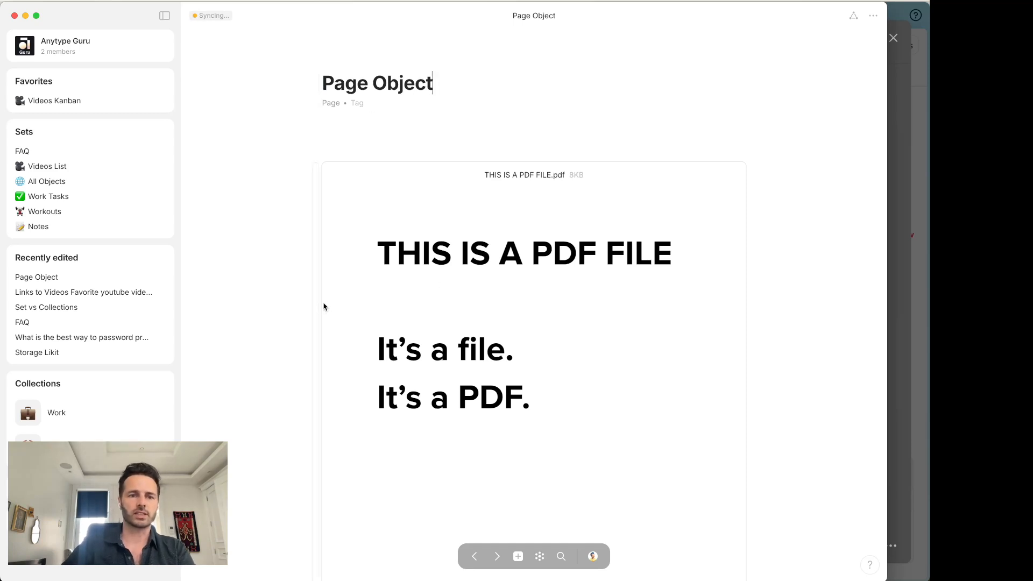
# Open the embedded PDF as an object, examine its title and available options, then return to the page and review the PDF block's actions
pyautogui.click(304, 306)
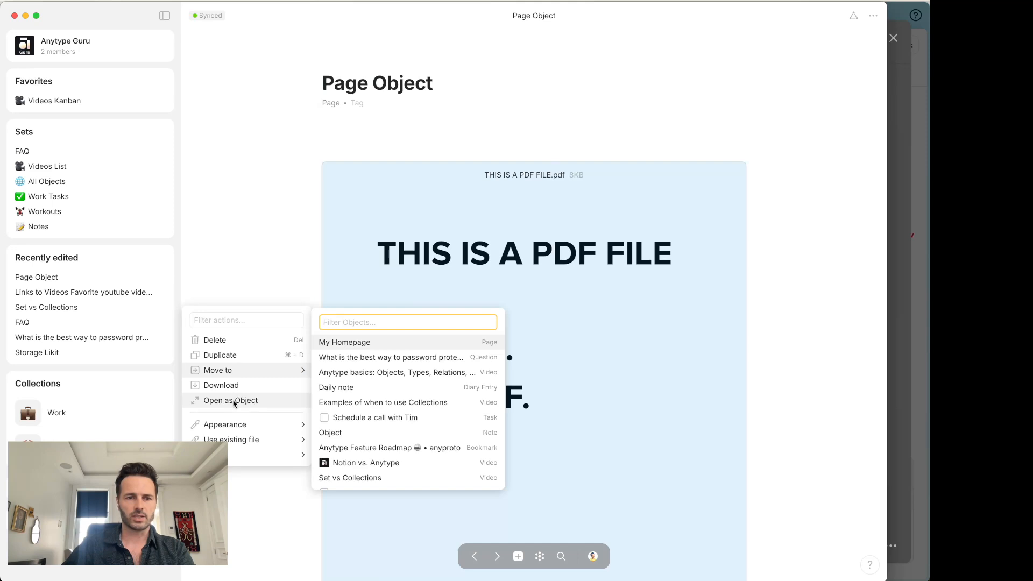
pyautogui.click(234, 401)
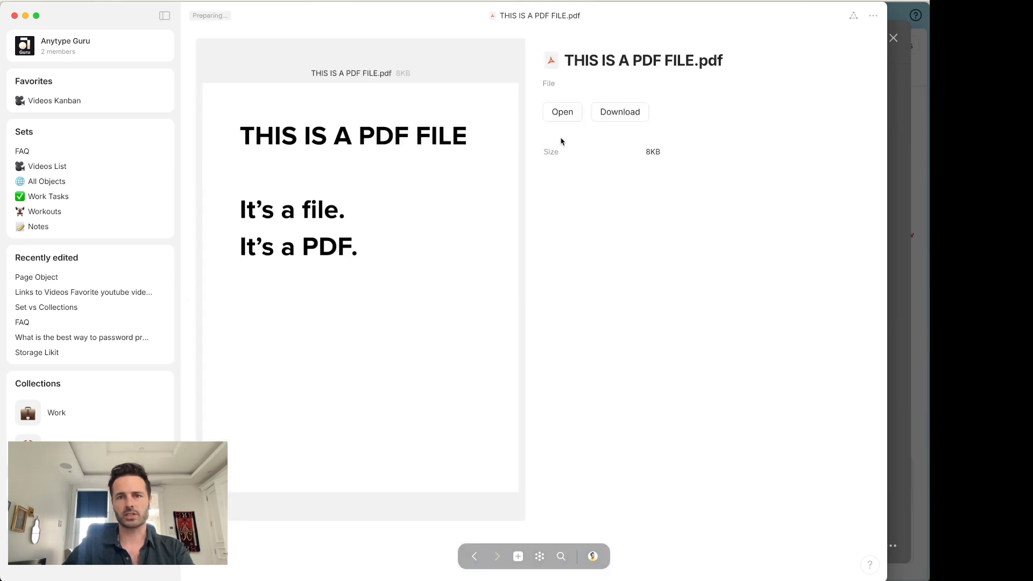
pyautogui.click(622, 58)
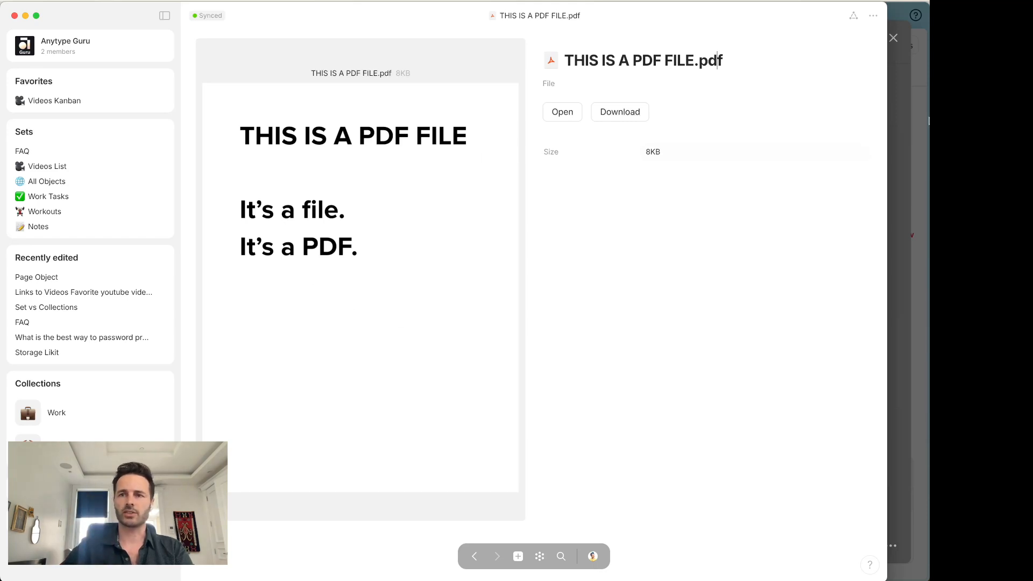
pyautogui.click(872, 16)
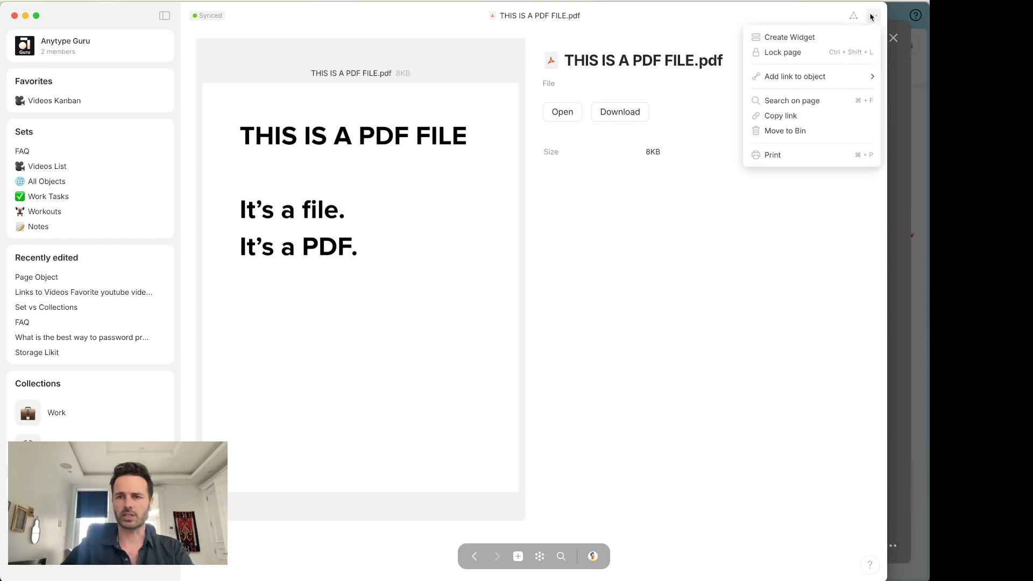
pyautogui.click(791, 246)
pyautogui.click(630, 61)
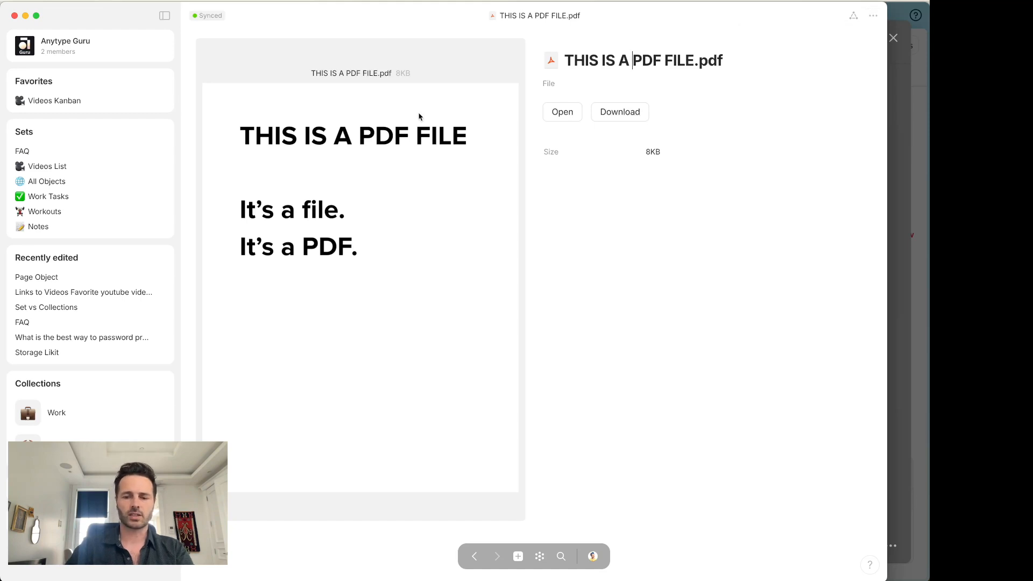
pyautogui.press('Escape')
pyautogui.click(378, 220)
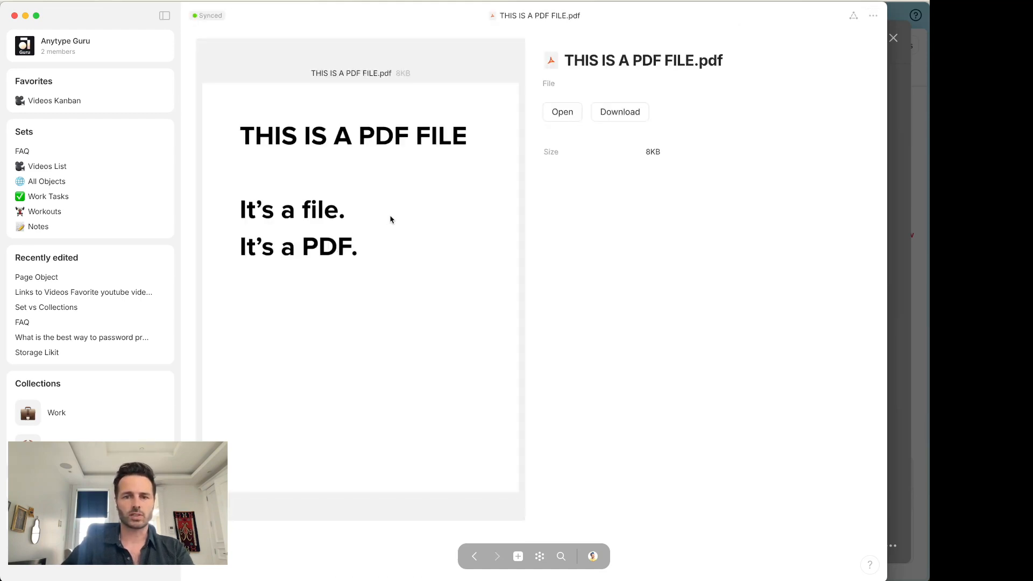
pyautogui.press('Escape')
pyautogui.click(312, 238)
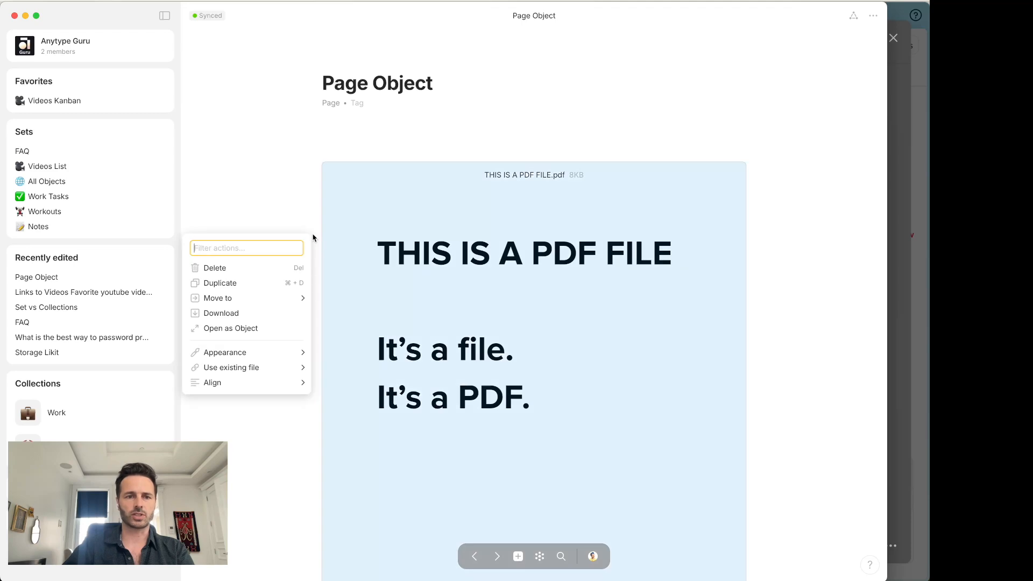
pyautogui.click(393, 318)
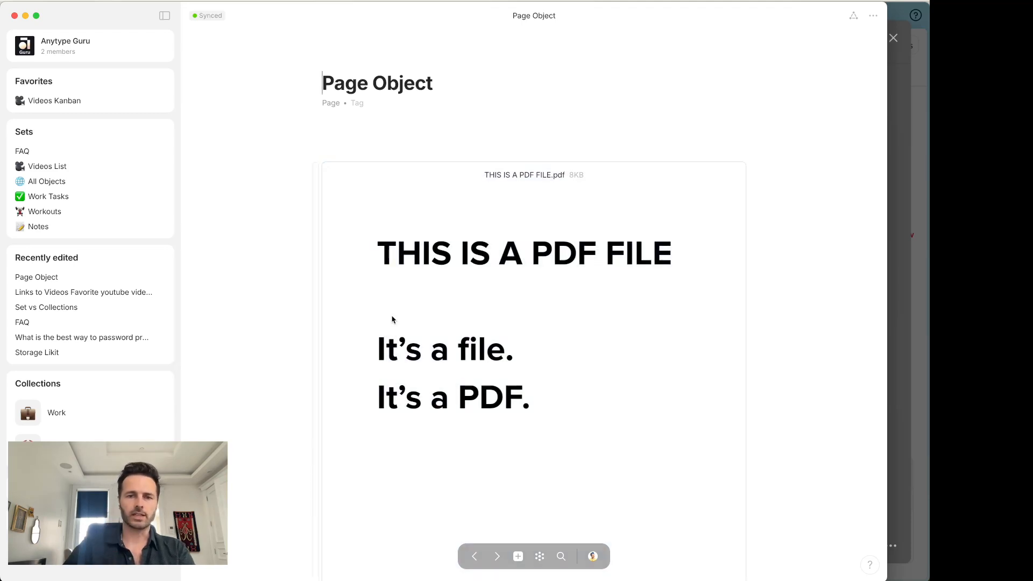
# Create a new set that queries the object type File and title it "Files"
pyautogui.click(519, 559)
pyautogui.click(654, 525)
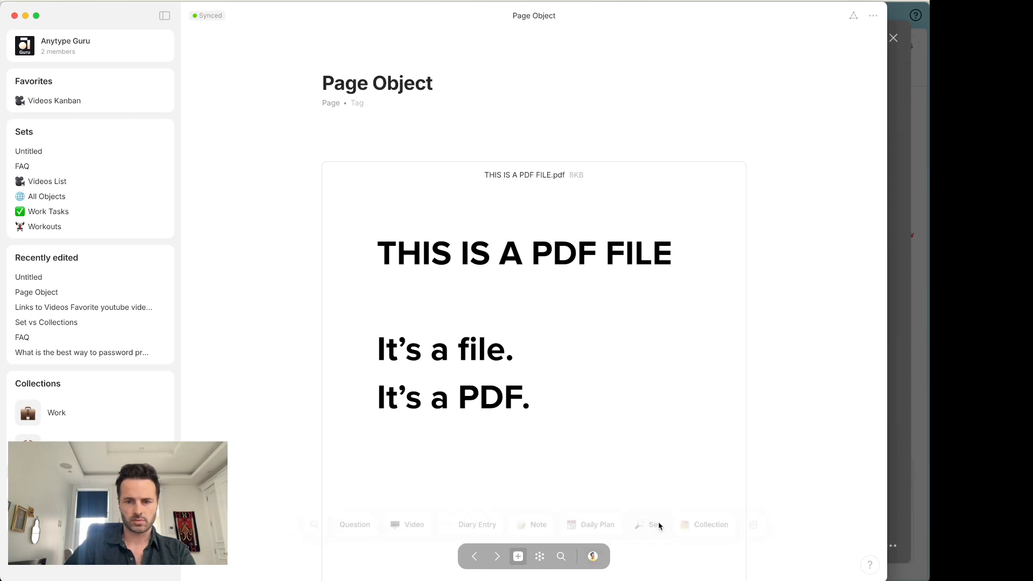
pyautogui.click(215, 113)
pyautogui.write('files')
pyautogui.press('BackSpace')
pyautogui.click(388, 141)
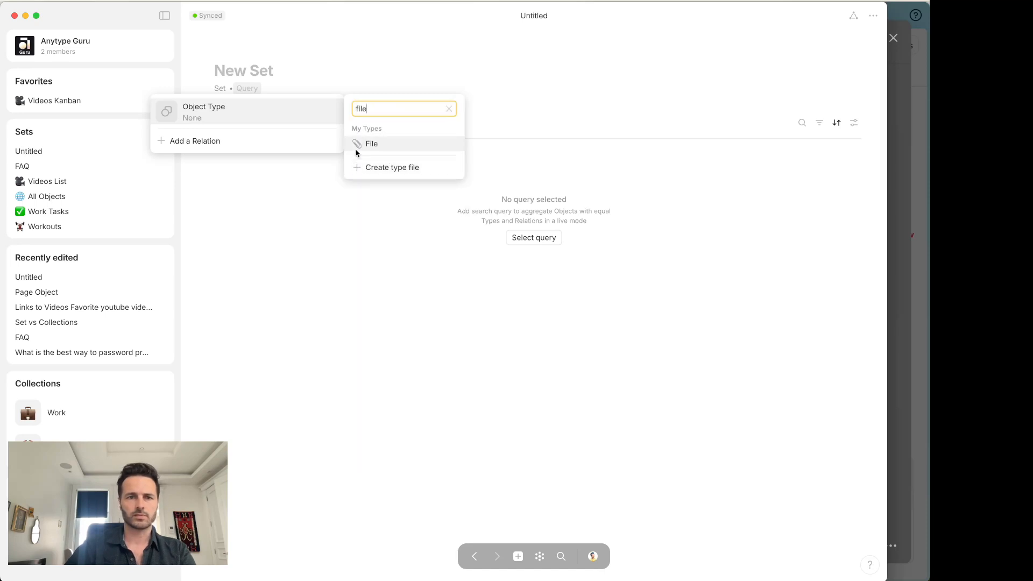
pyautogui.click(357, 149)
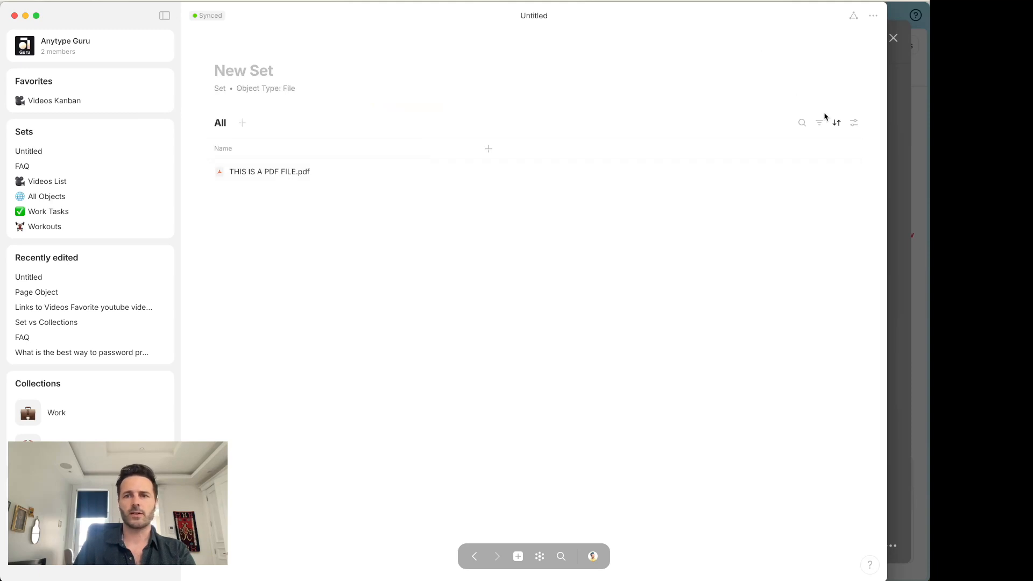
pyautogui.write('Files')
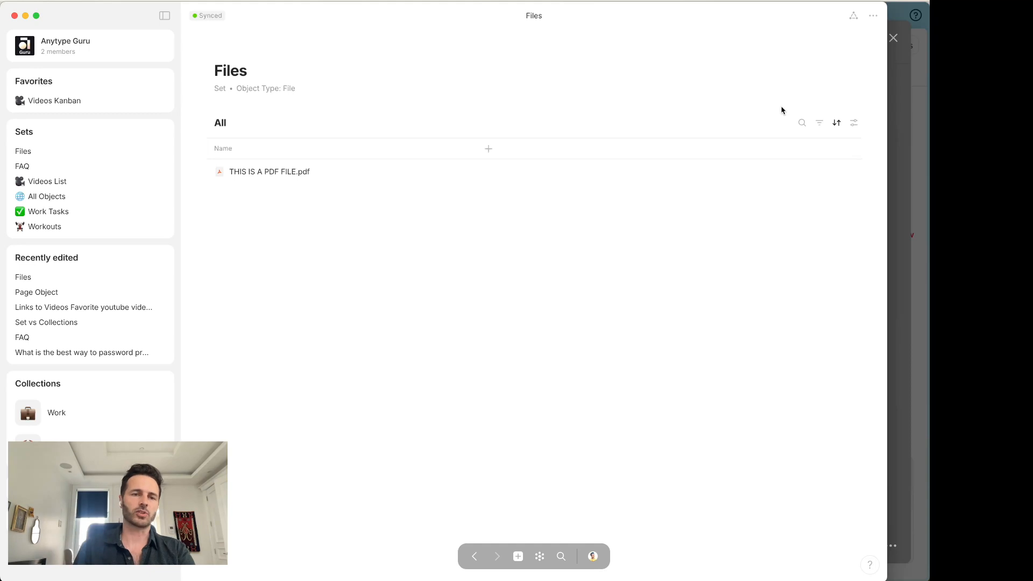
# View the PDF object from the Files set and return to the set
pyautogui.click(257, 170)
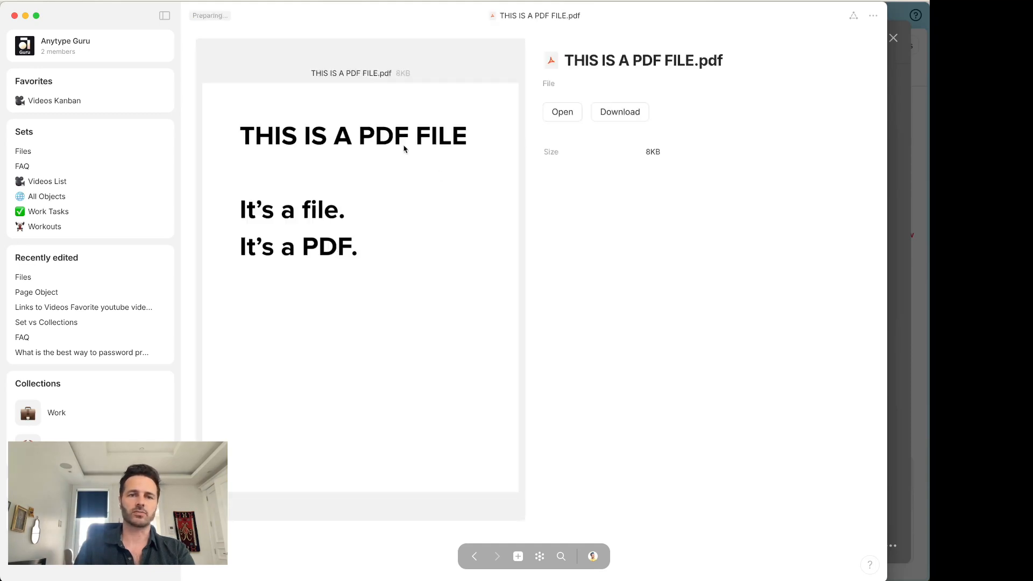
pyautogui.press('super+[')
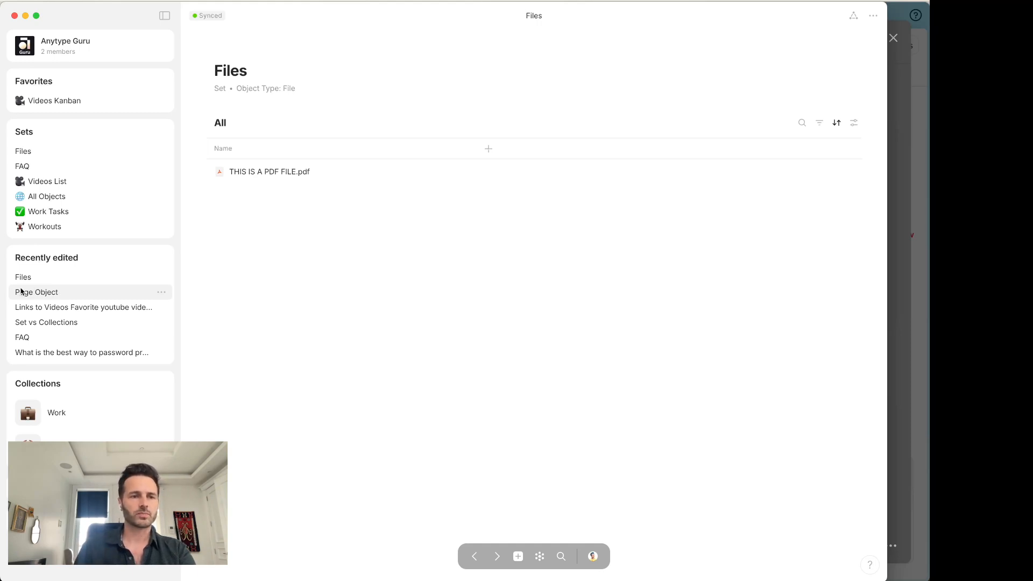
# Go back to Page Object and shrink the embedded PDF preview to less than half the text width
pyautogui.click(53, 294)
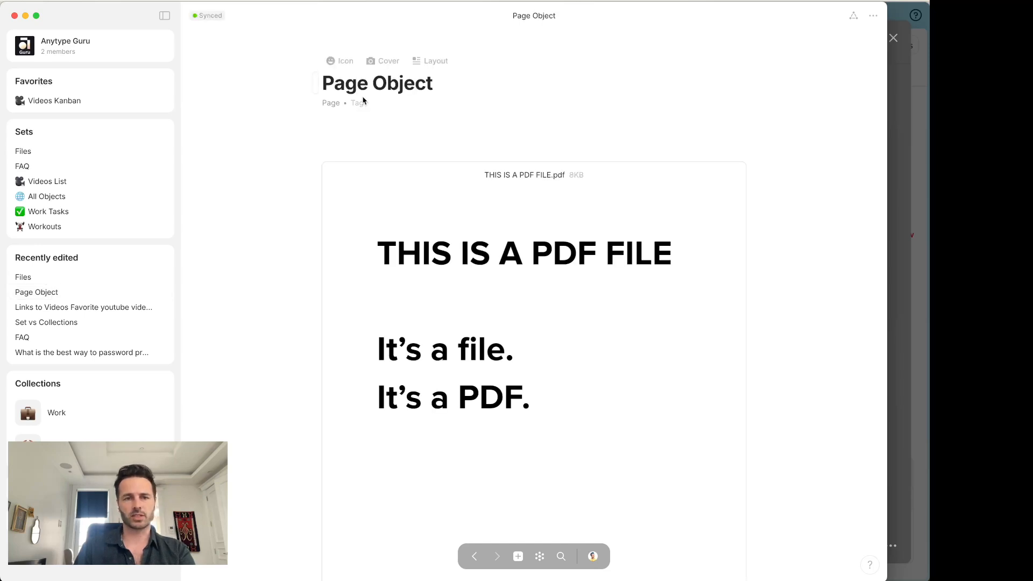
pyautogui.scroll(-10, 396, 161)
pyautogui.click(366, 346)
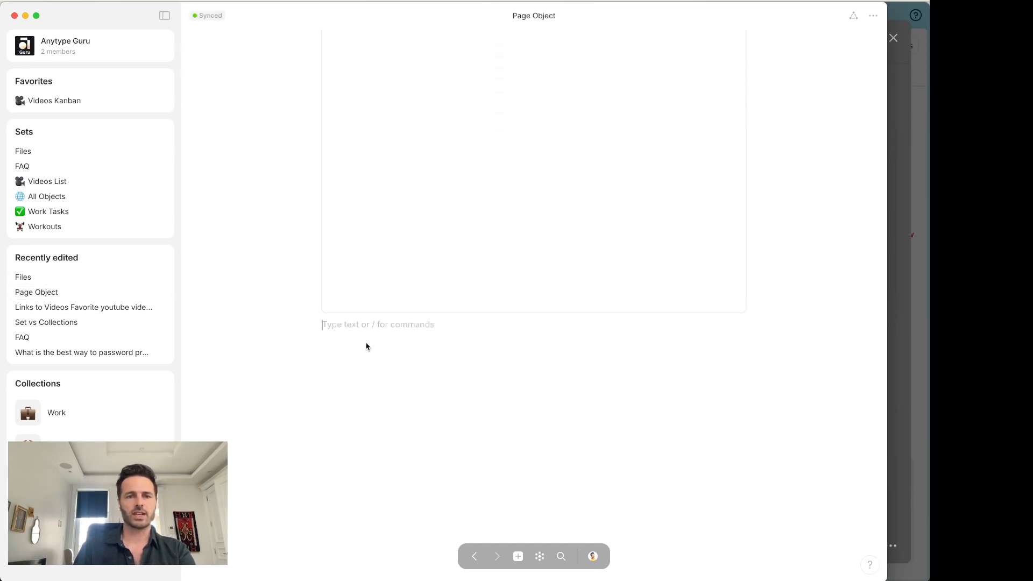
pyautogui.click(677, 280)
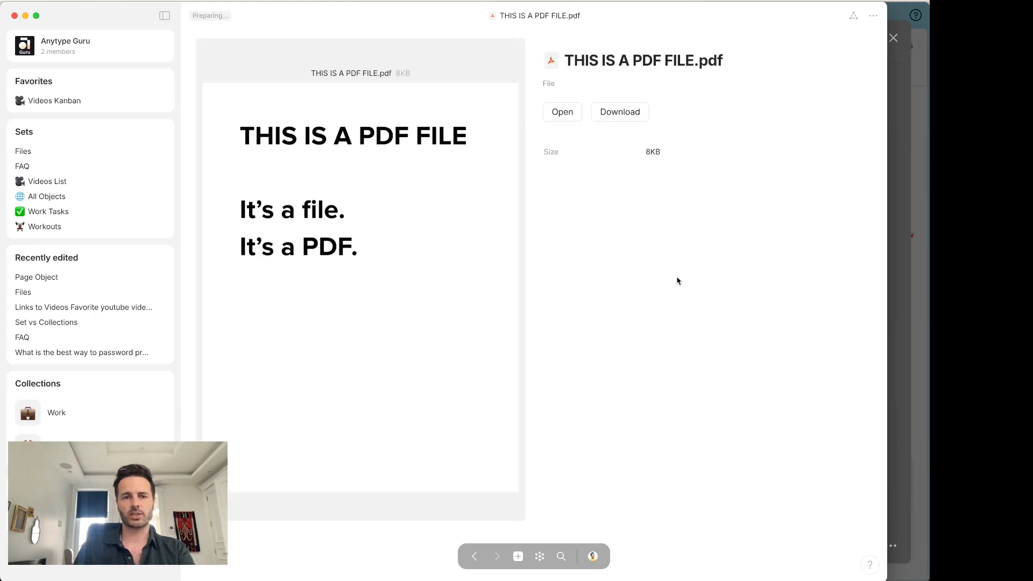
pyautogui.press('super+[')
pyautogui.scroll(-5, 679, 286)
pyautogui.moveTo(752, 479); pyautogui.dragTo(485, 175)
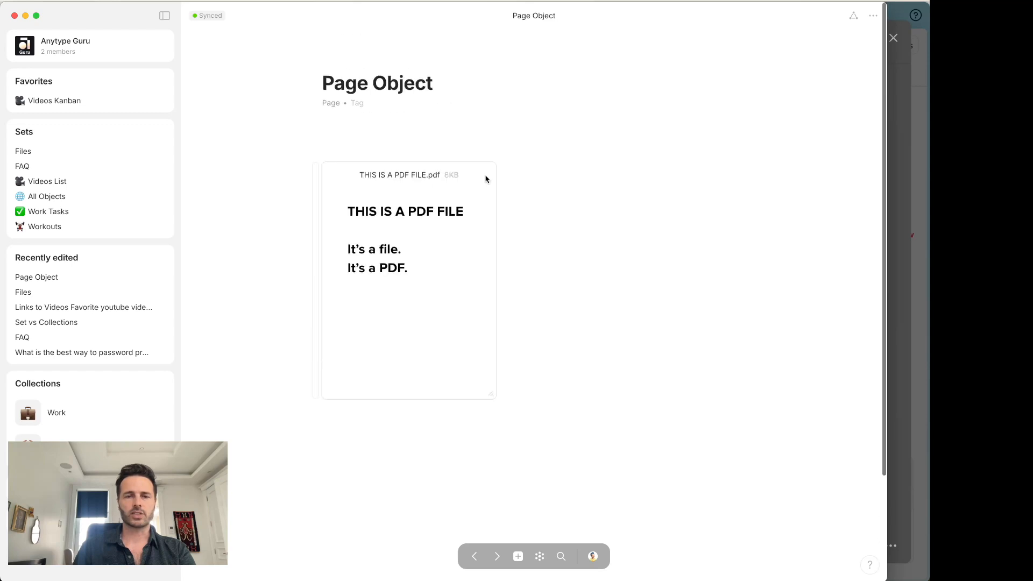
# Paste a second copy of the PDF below the first one and shrink its preview to about half the text width
pyautogui.click(456, 442)
pyautogui.press('Return')
pyautogui.press('Return')
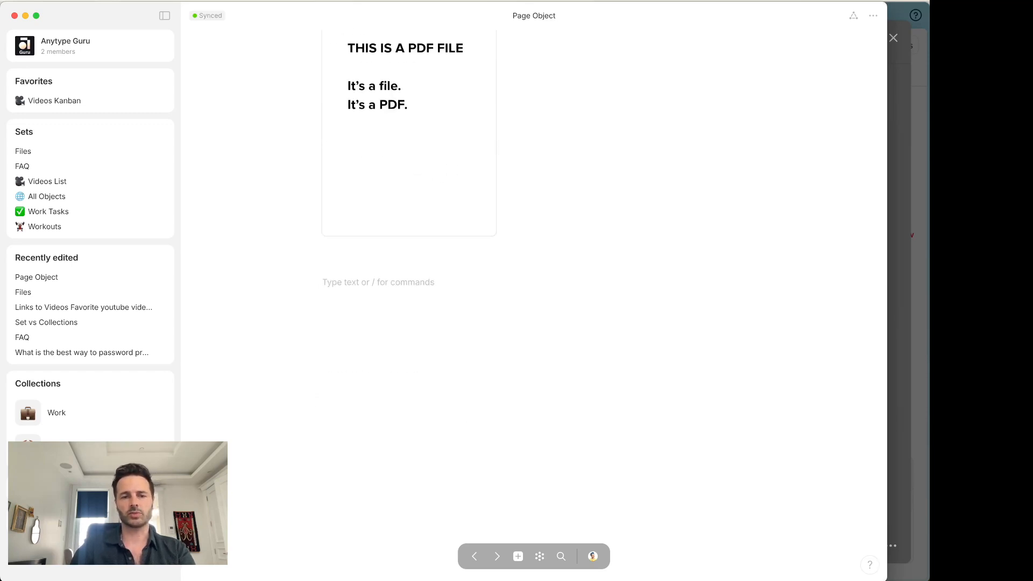
pyautogui.press('super+v')
pyautogui.scroll(-5, 395, 256)
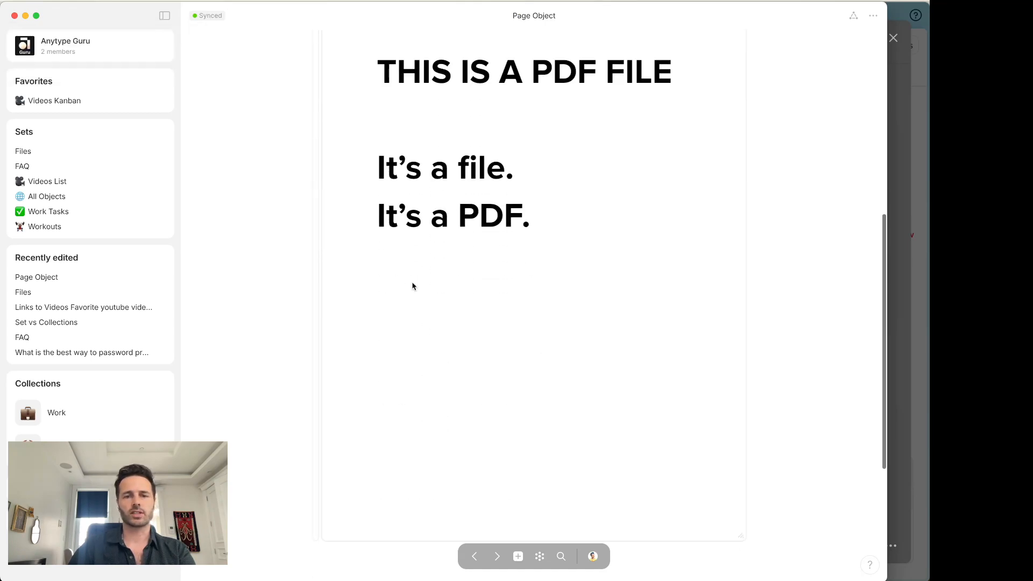
pyautogui.moveTo(737, 536); pyautogui.dragTo(517, 321)
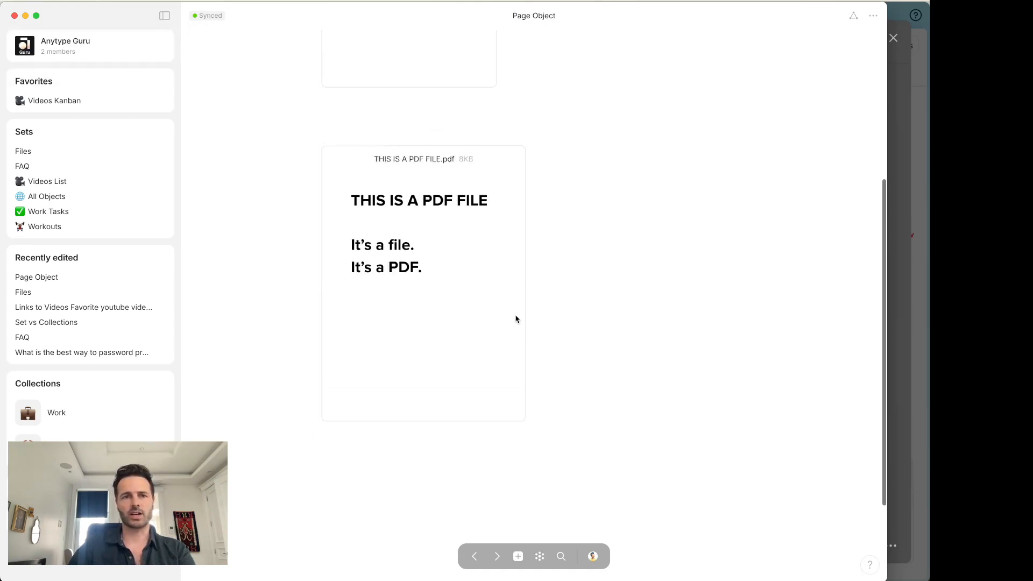
# Review the two embedded PDF copies and move the Page Object page to the bin
pyautogui.scroll(5, 410, 299)
pyautogui.scroll(-8, 402, 233)
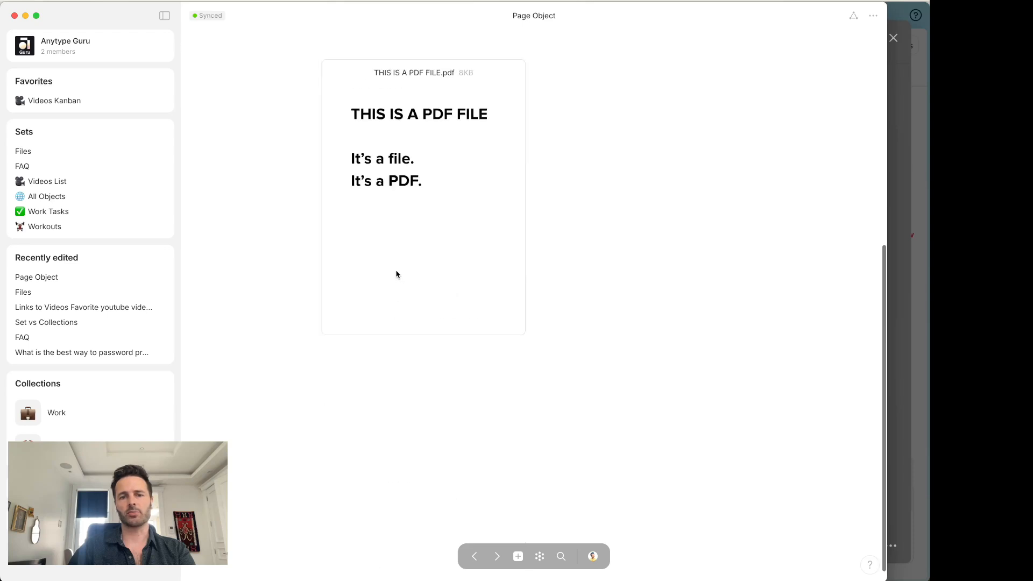
pyautogui.click(381, 342)
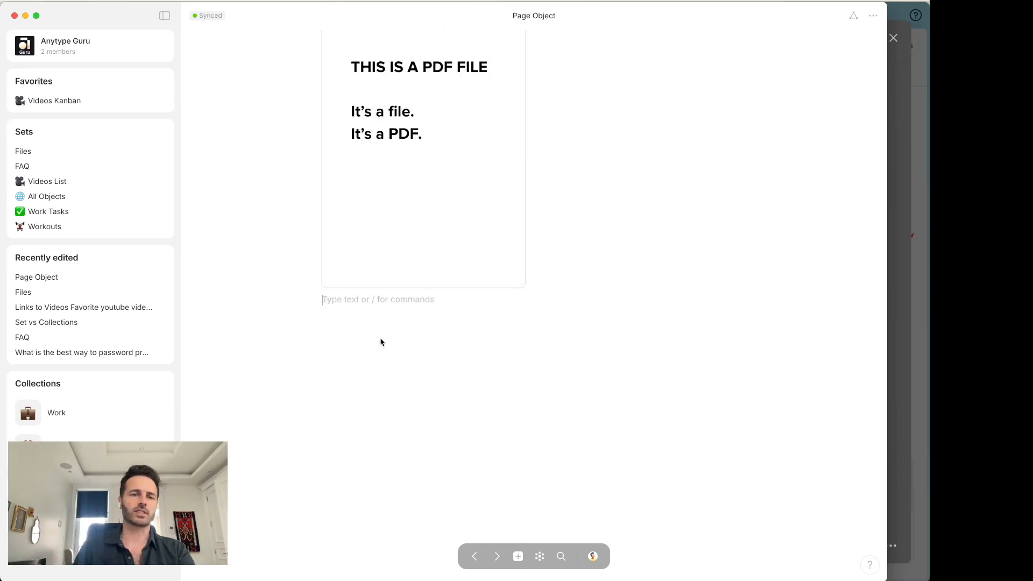
pyautogui.scroll(8, 381, 343)
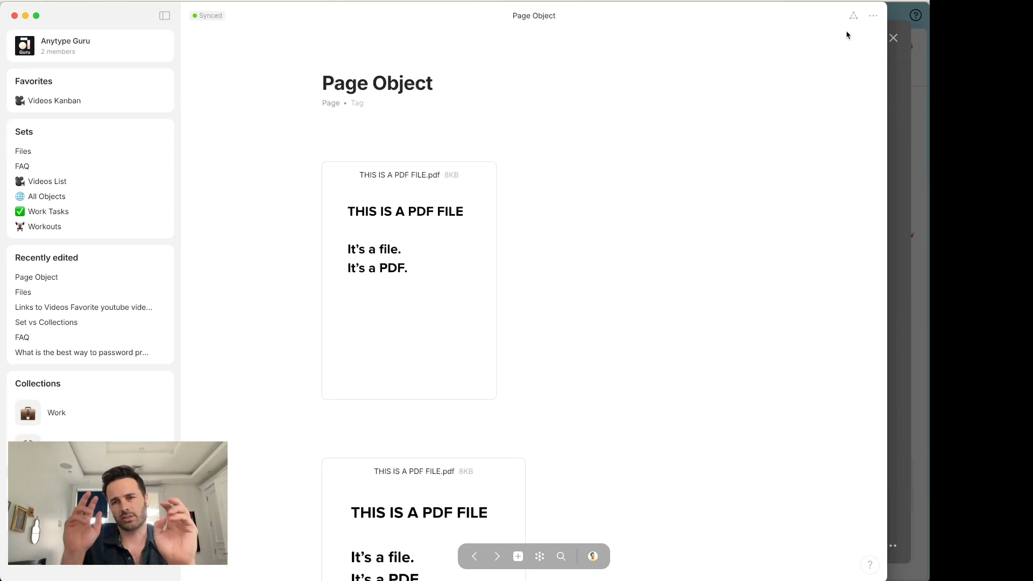
pyautogui.click(873, 16)
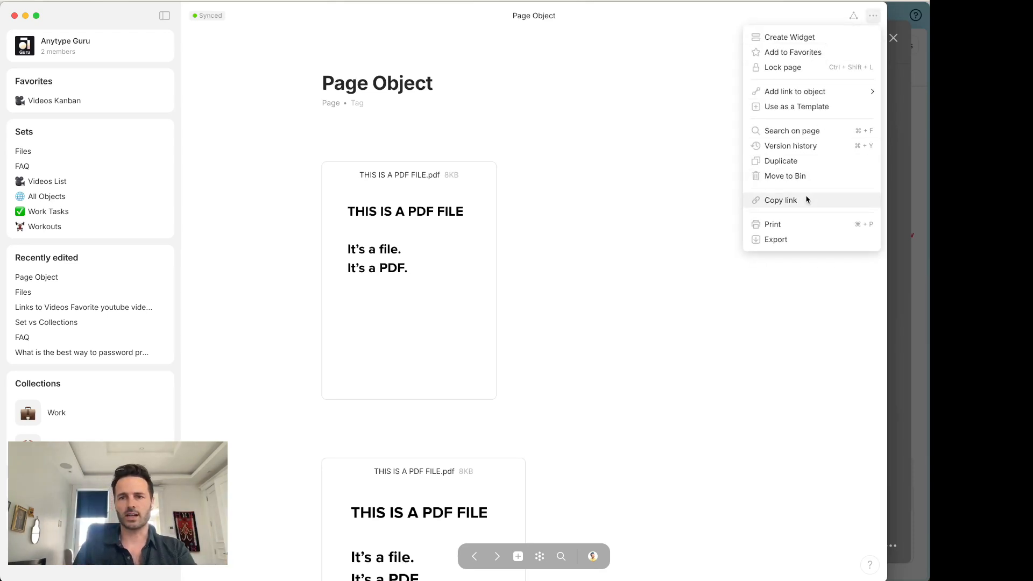
pyautogui.click(785, 177)
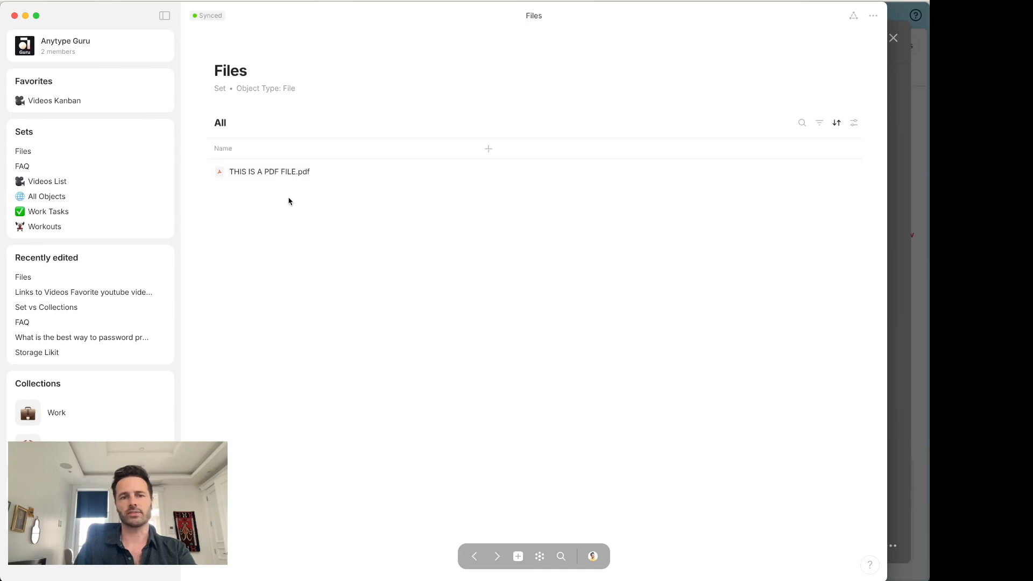
# View the relations that can be added to THIS IS A PDF FILE.pdf in the Files set, and leave without adding any
pyautogui.rightClick(263, 172)
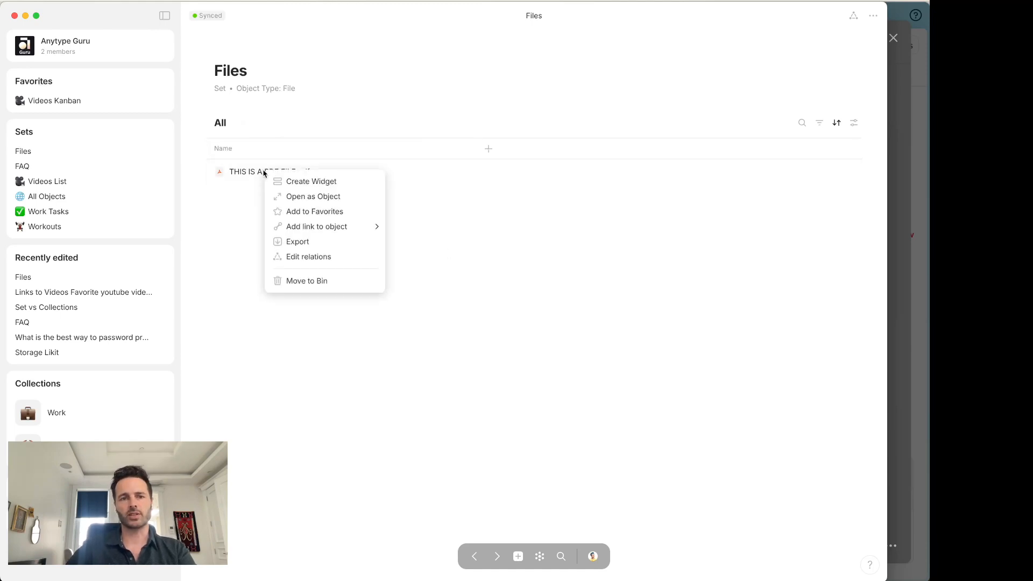
pyautogui.click(299, 258)
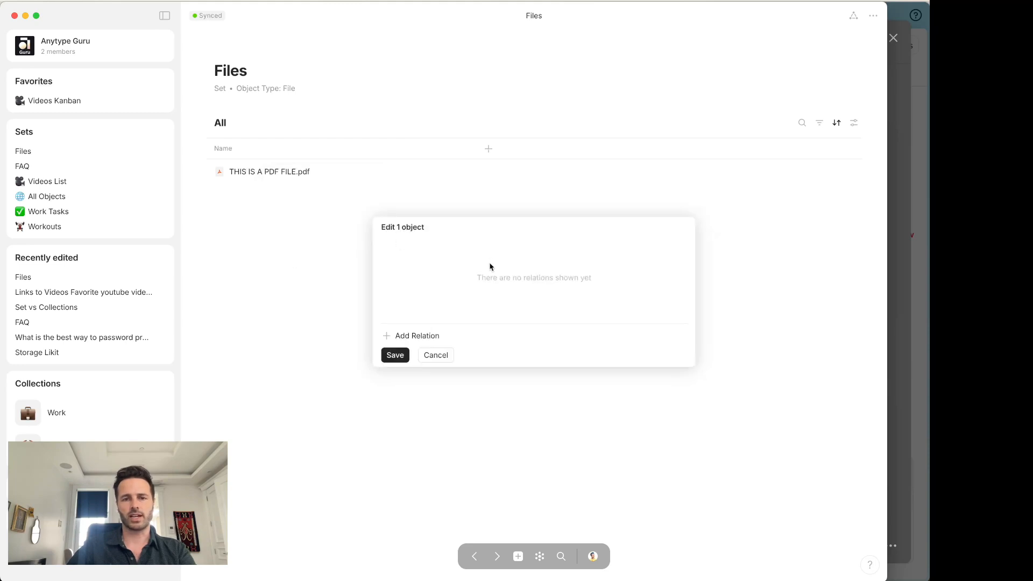
pyautogui.click(422, 338)
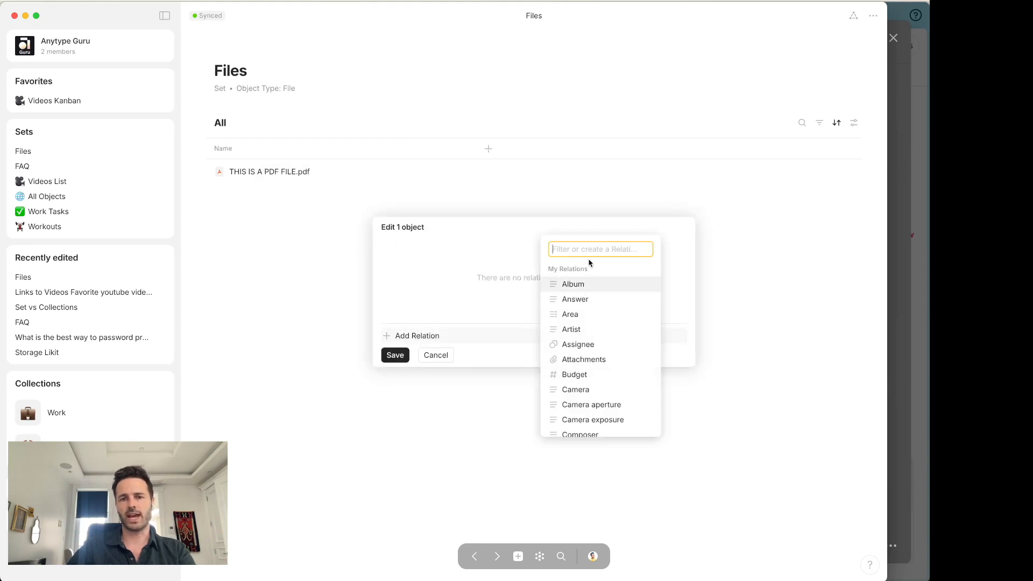
pyautogui.click(279, 310)
pyautogui.click(347, 326)
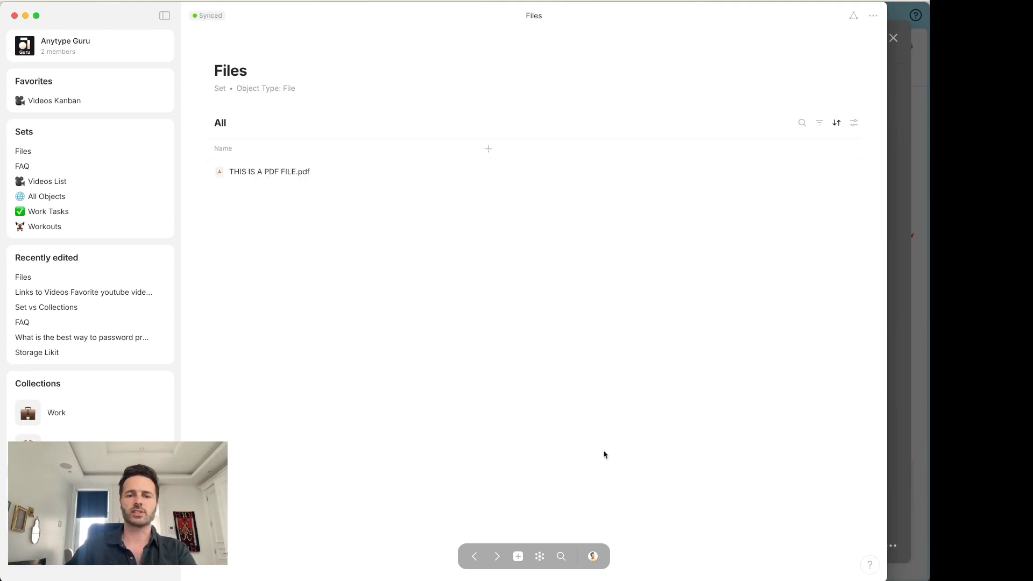
pyautogui.click(918, 396)
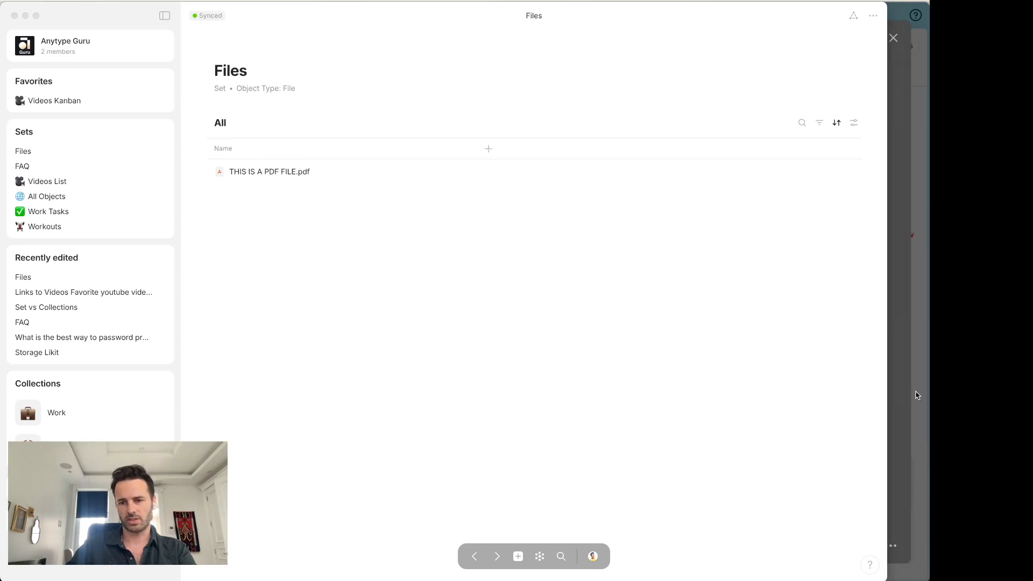